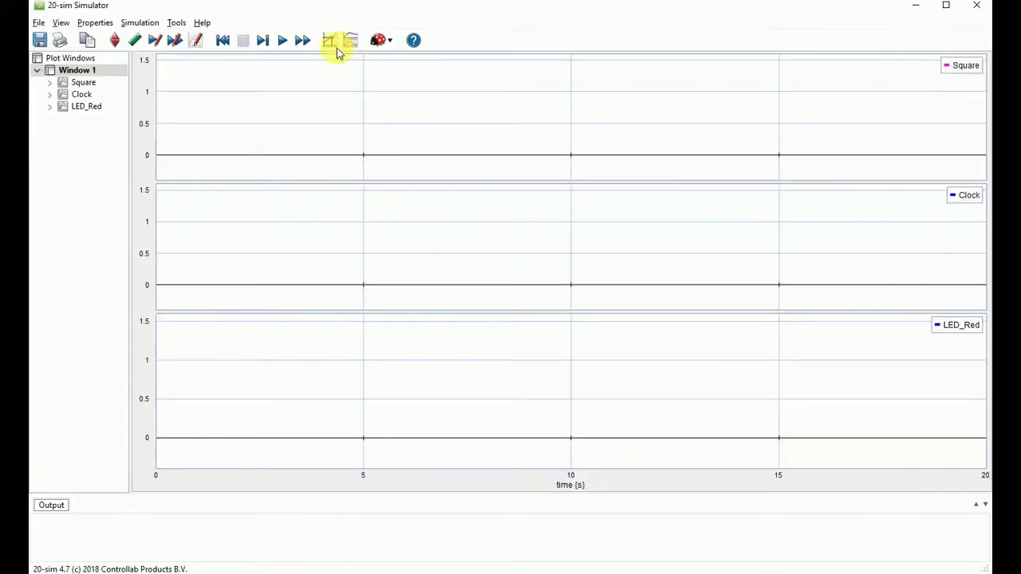
Run the simulation once, and set the Clock submodel's period T to 5 seconds in the model parameters
{"action": "left_click", "coordinate": [284, 41]}
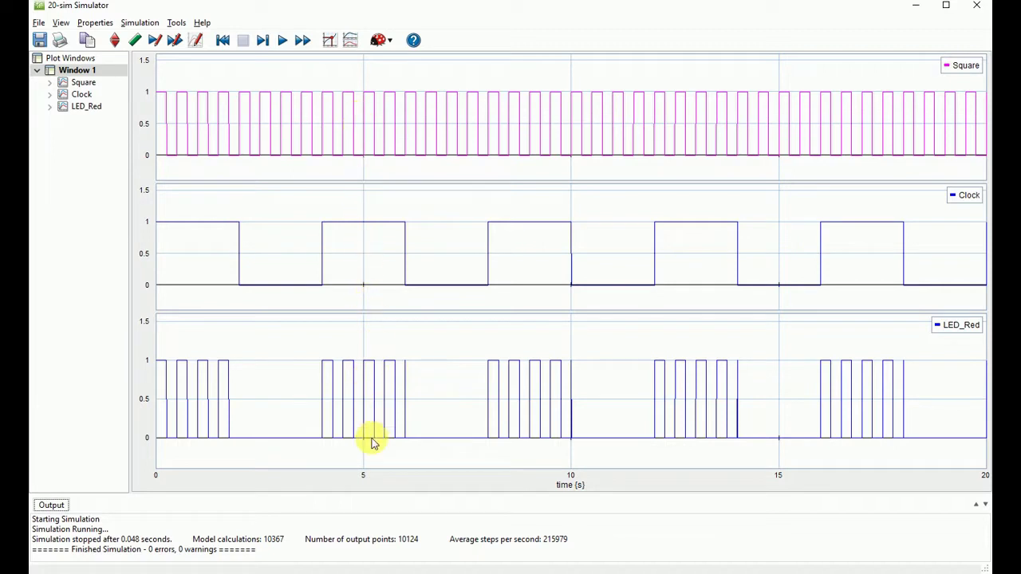
{"action": "left_click", "coordinate": [116, 41]}
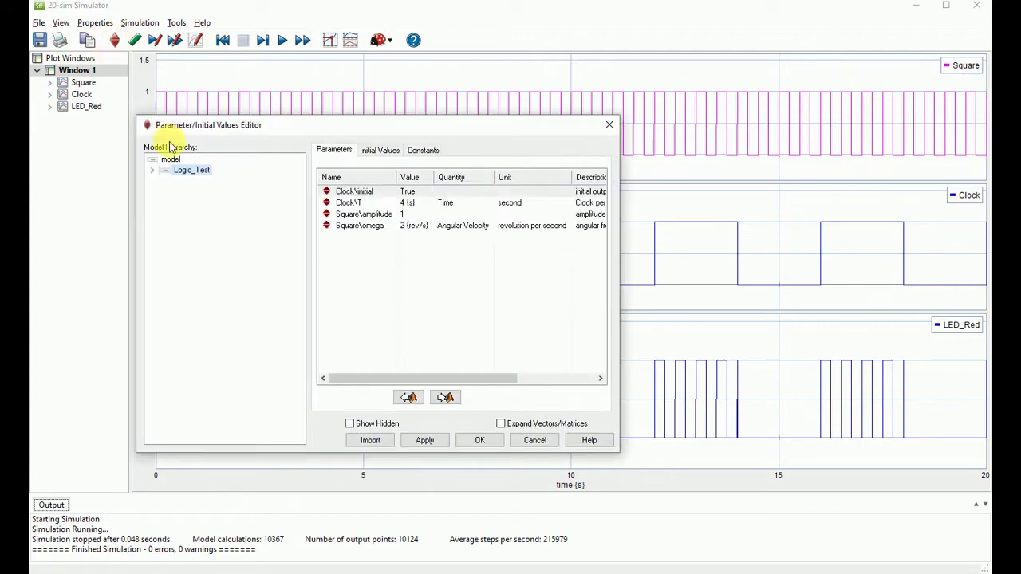
{"action": "left_click", "coordinate": [156, 176]}
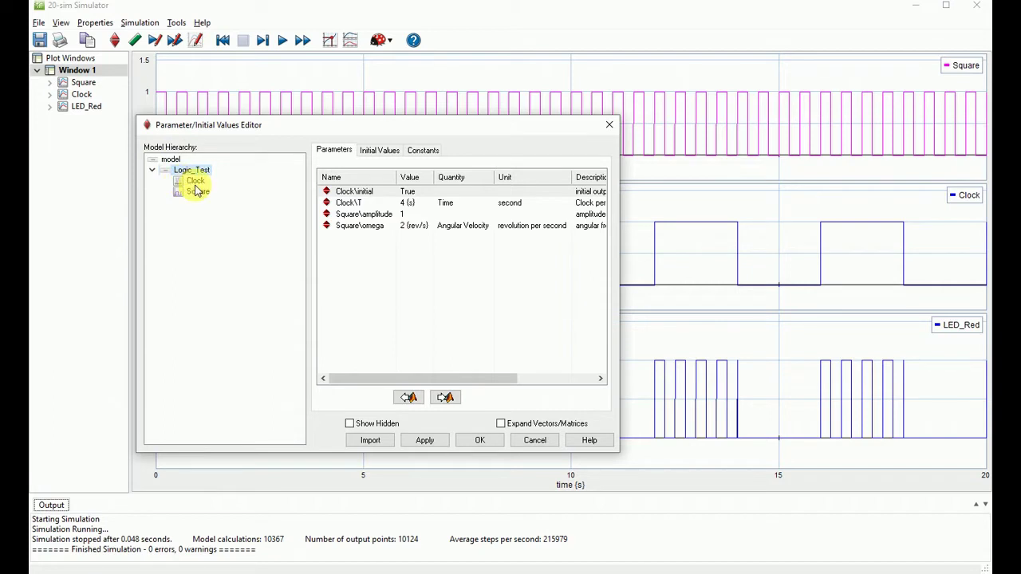
{"action": "left_click", "coordinate": [196, 182]}
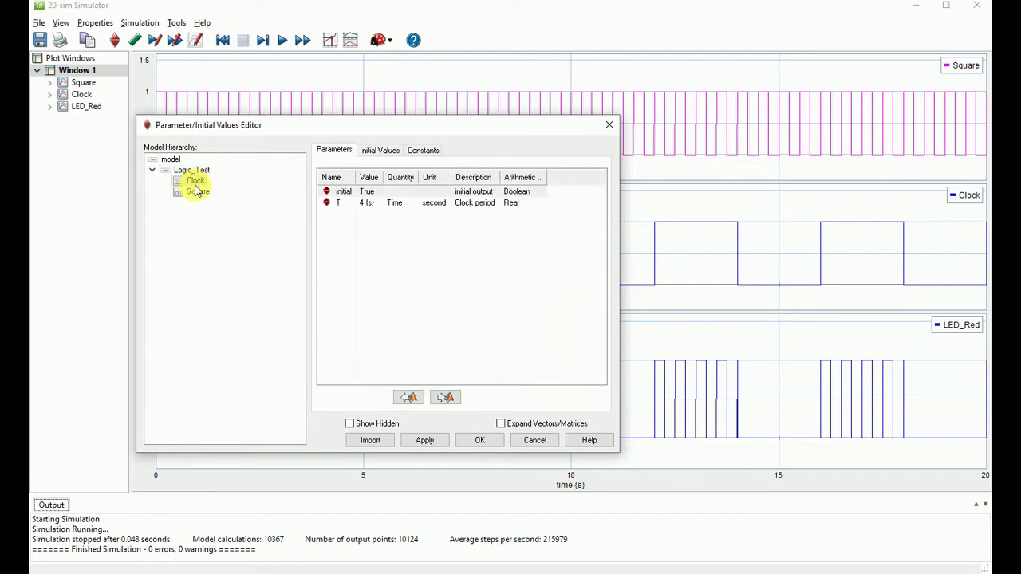
{"action": "double_click", "coordinate": [367, 205]}
{"action": "type", "text": "5"}
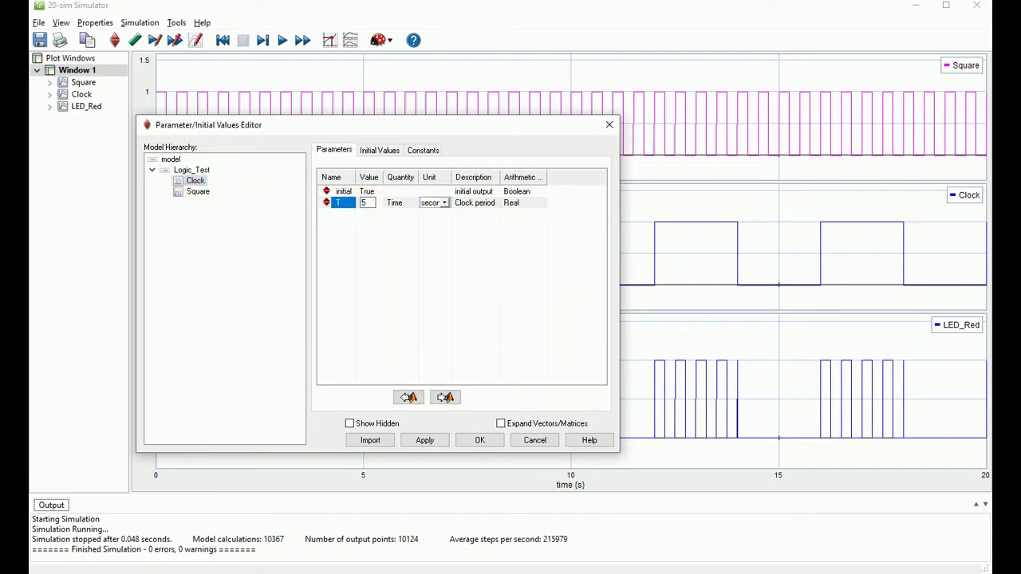
{"action": "left_click", "coordinate": [446, 332]}
Set the Square submodel's omega to 3 revolutions per second and accept the parameter changes
{"action": "left_click", "coordinate": [198, 191]}
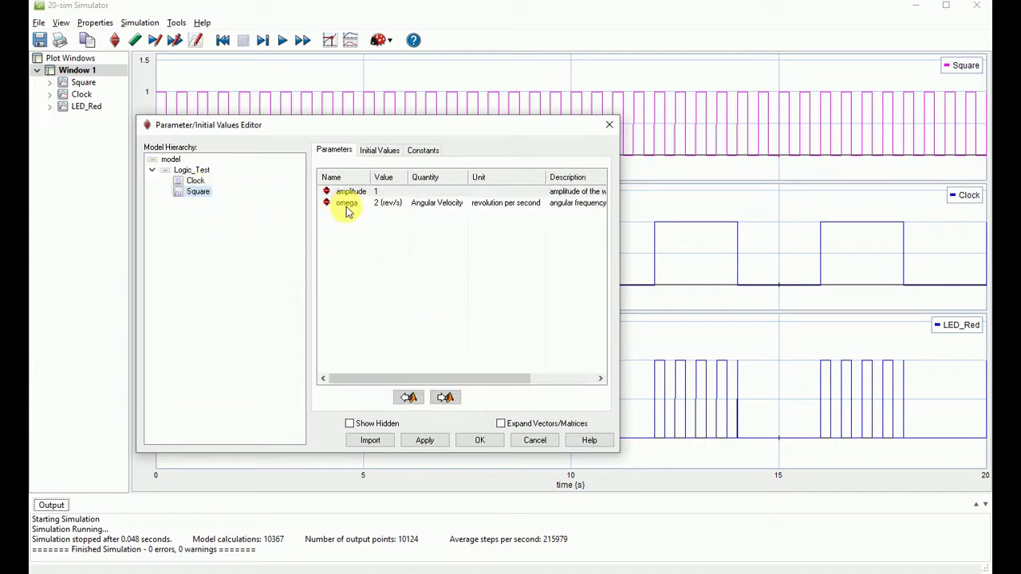
{"action": "double_click", "coordinate": [393, 204]}
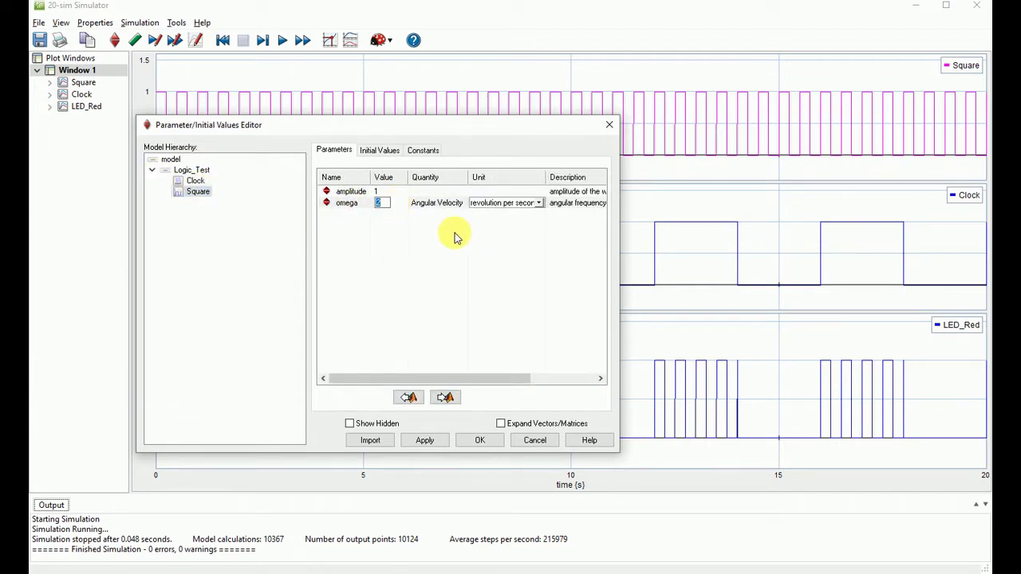
{"action": "type", "text": "3"}
{"action": "left_click", "coordinate": [504, 321]}
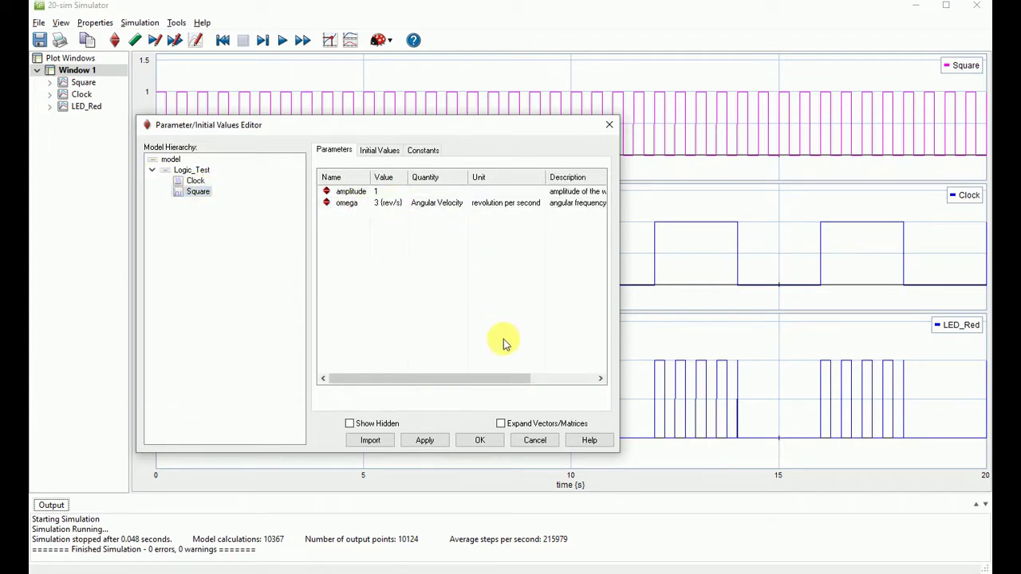
{"action": "left_click", "coordinate": [488, 443]}
Run the simulation with the new parameters, clear the plotted results and run it again
{"action": "left_click", "coordinate": [283, 39]}
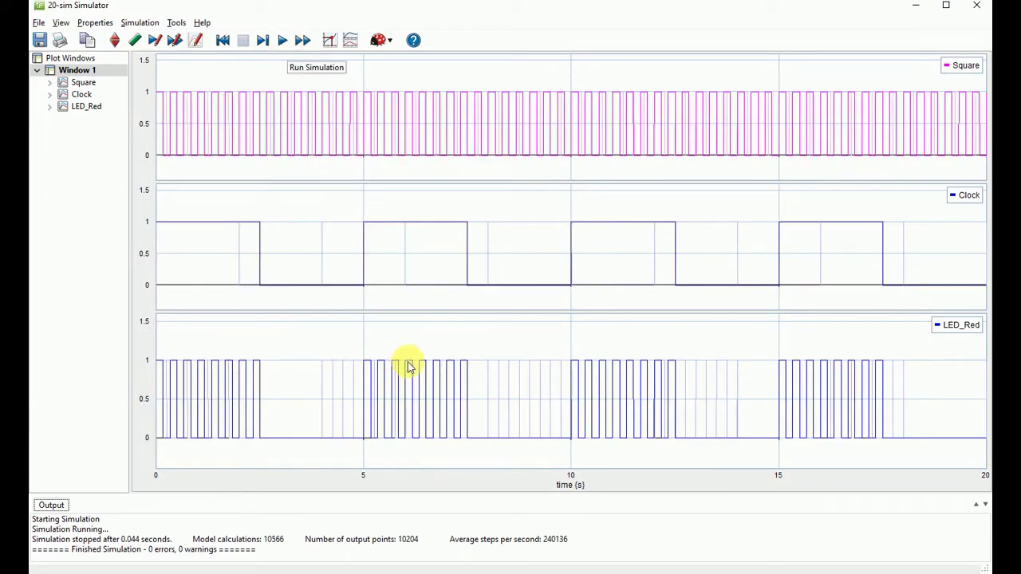
{"action": "left_click", "coordinate": [223, 42]}
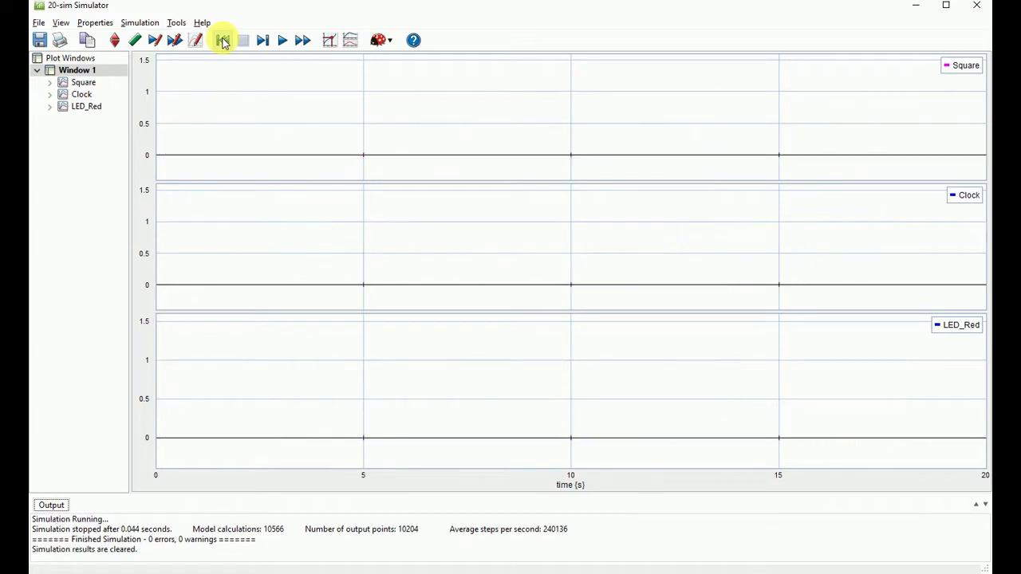
{"action": "left_click", "coordinate": [283, 41]}
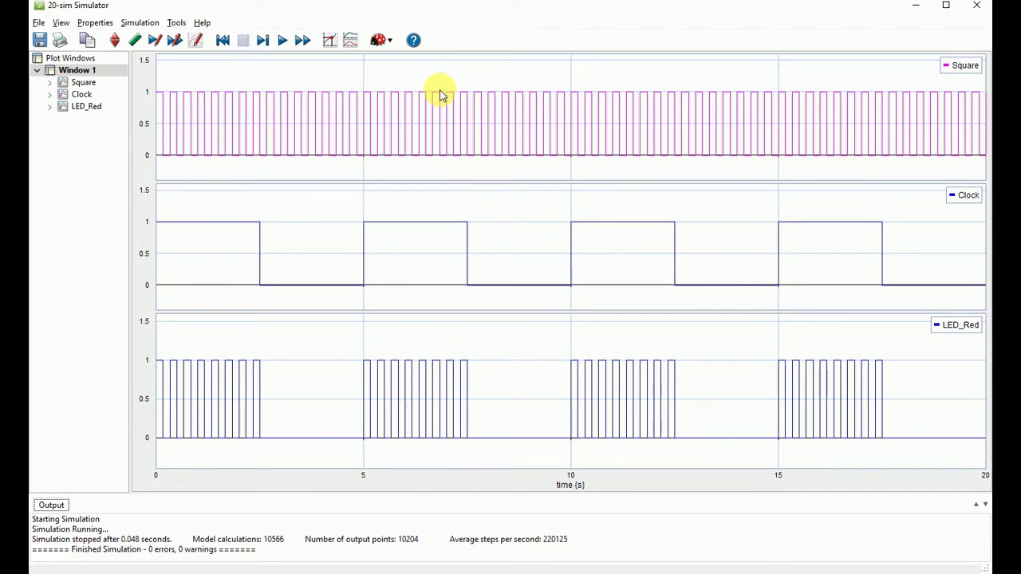
Generate C-code for the Logic_Test submodel with the 20-sim 4C 2.1 target, creating the output directory
{"action": "left_click", "coordinate": [175, 25]}
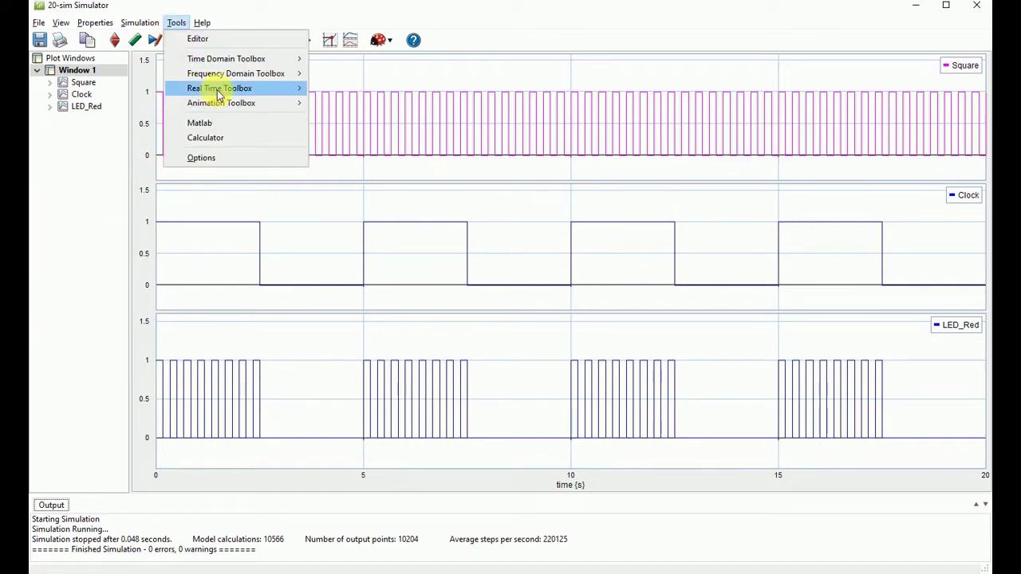
{"action": "mouse_move", "coordinate": [223, 90]}
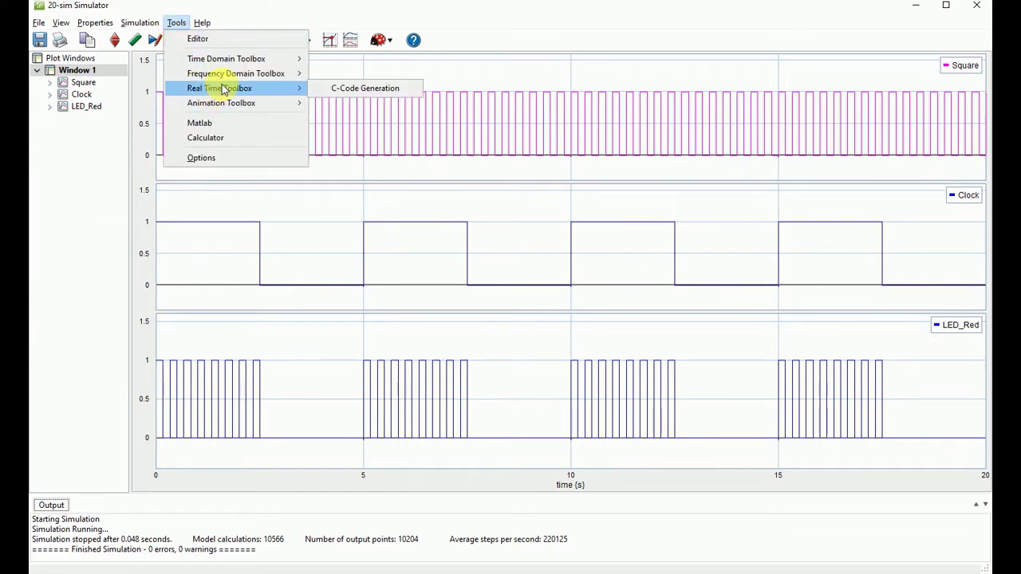
{"action": "left_click", "coordinate": [398, 89]}
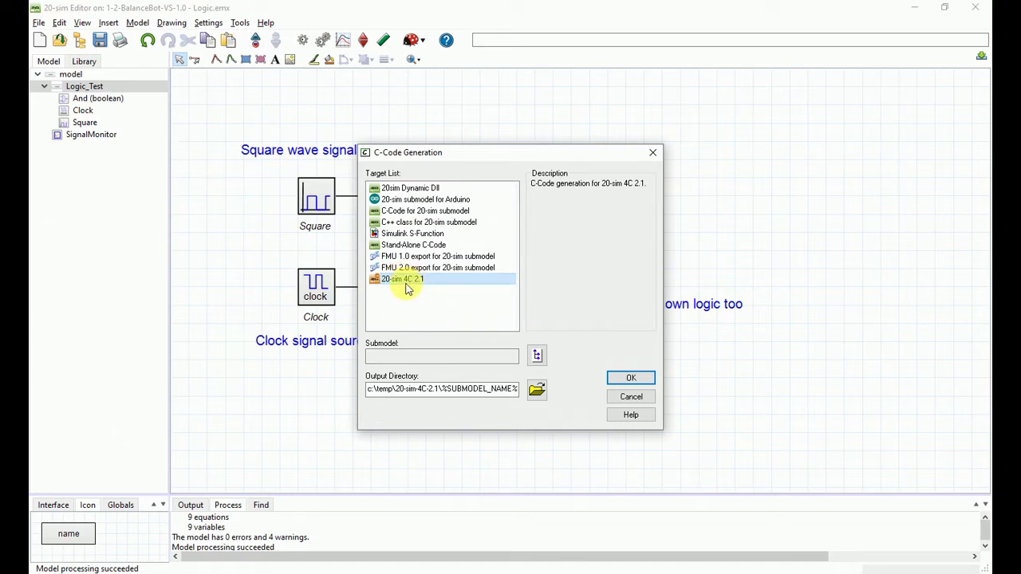
{"action": "left_click", "coordinate": [537, 356]}
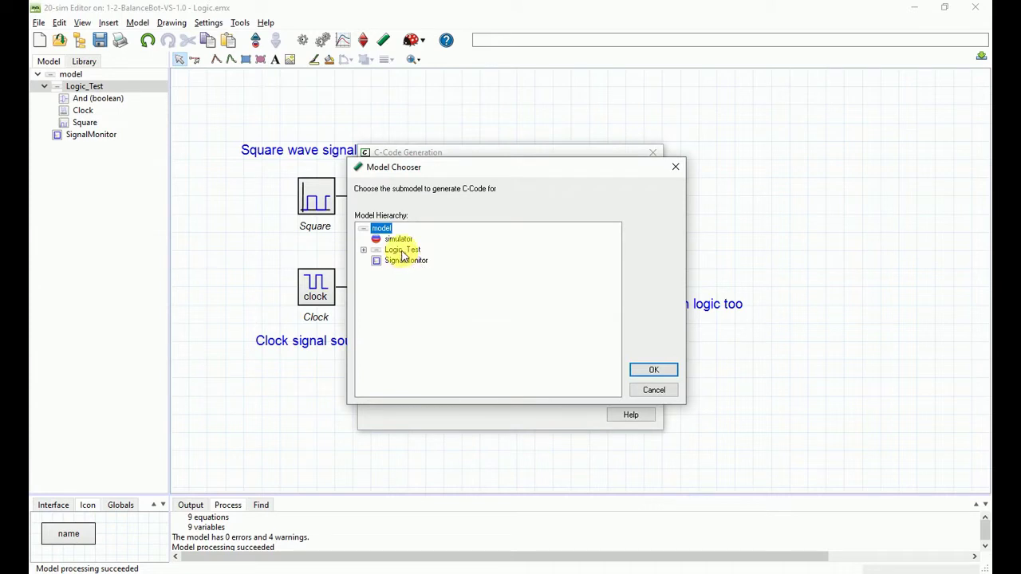
{"action": "left_click", "coordinate": [403, 251]}
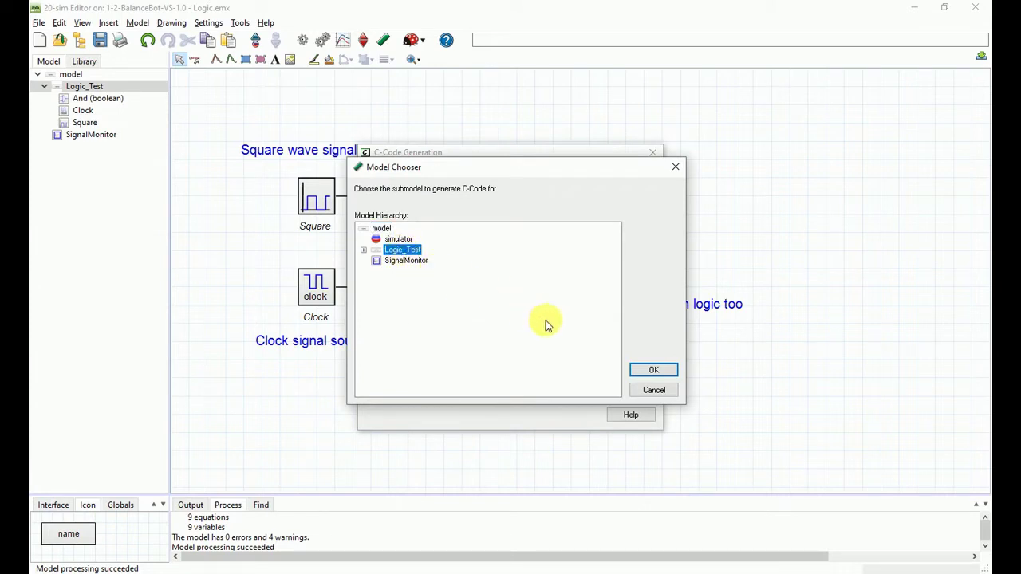
{"action": "left_click", "coordinate": [659, 372]}
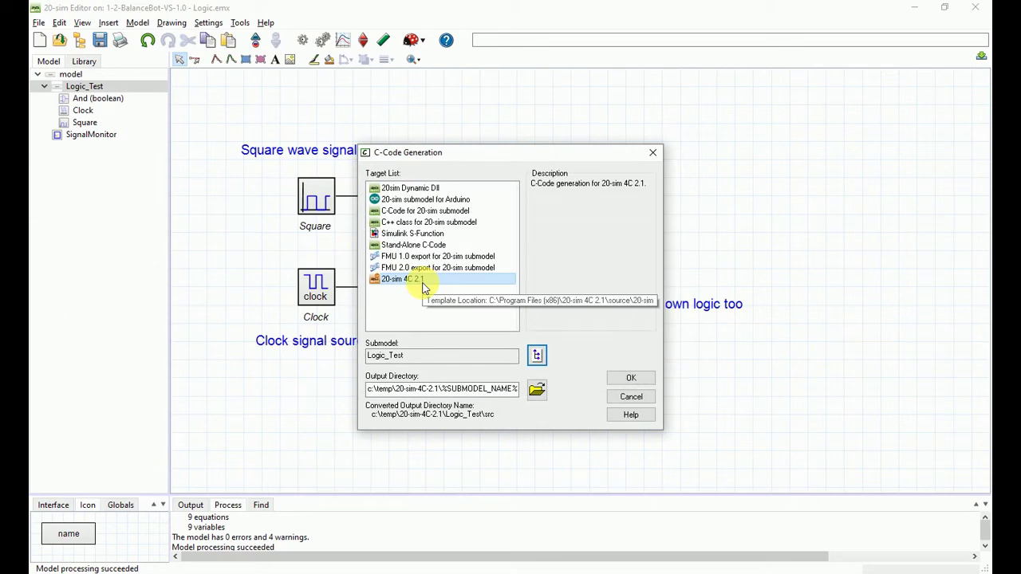
{"action": "left_click_drag", "start_coordinate": [488, 153], "coordinate": [748, 159]}
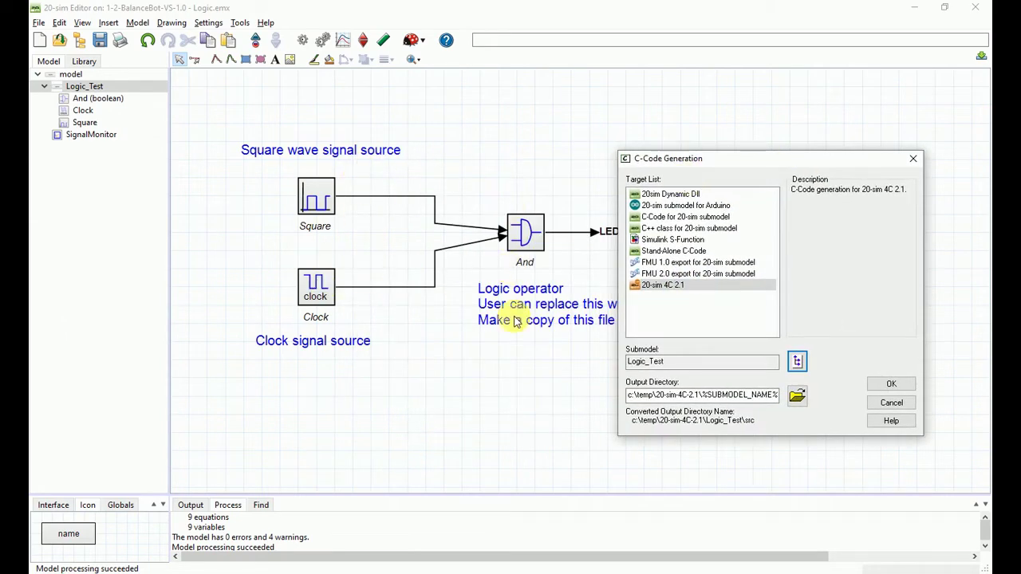
{"action": "left_click", "coordinate": [899, 384]}
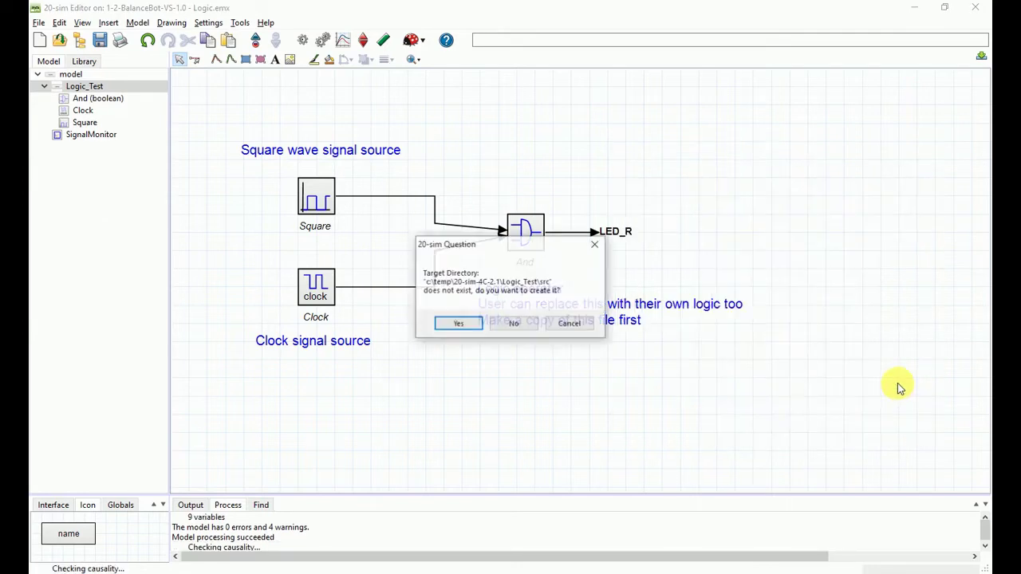
{"action": "left_click", "coordinate": [463, 325]}
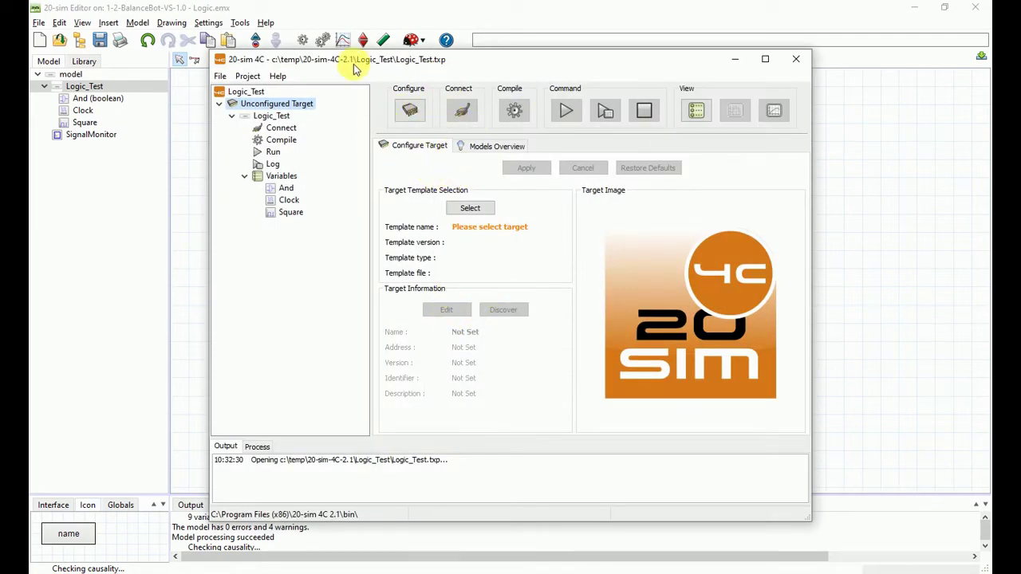
Enlarge the 20-sim 4C window and choose Balancing Bot - 1.0 as the target configuration
{"action": "left_click_drag", "start_coordinate": [212, 50], "coordinate": [102, 2]}
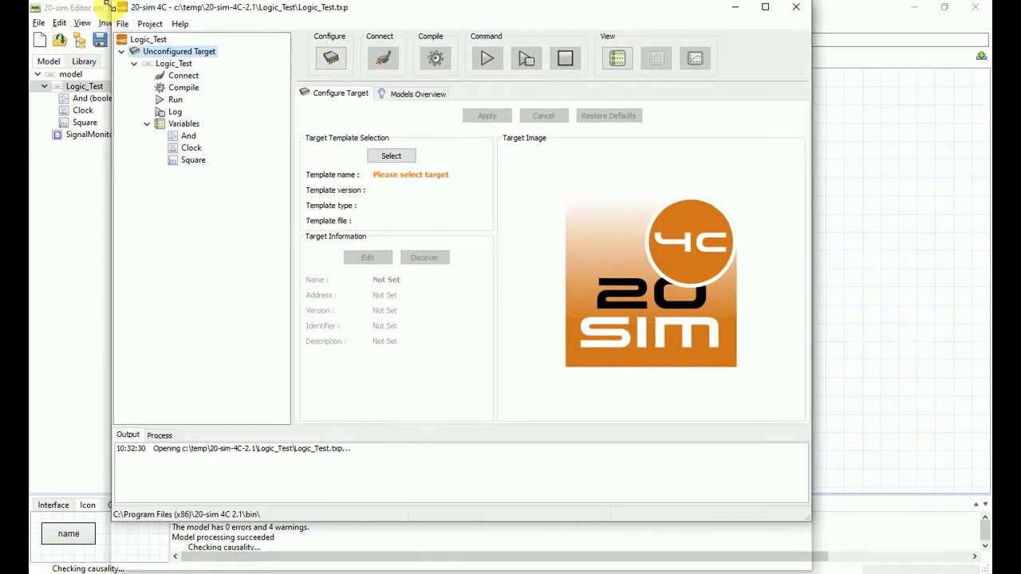
{"action": "left_click", "coordinate": [380, 159]}
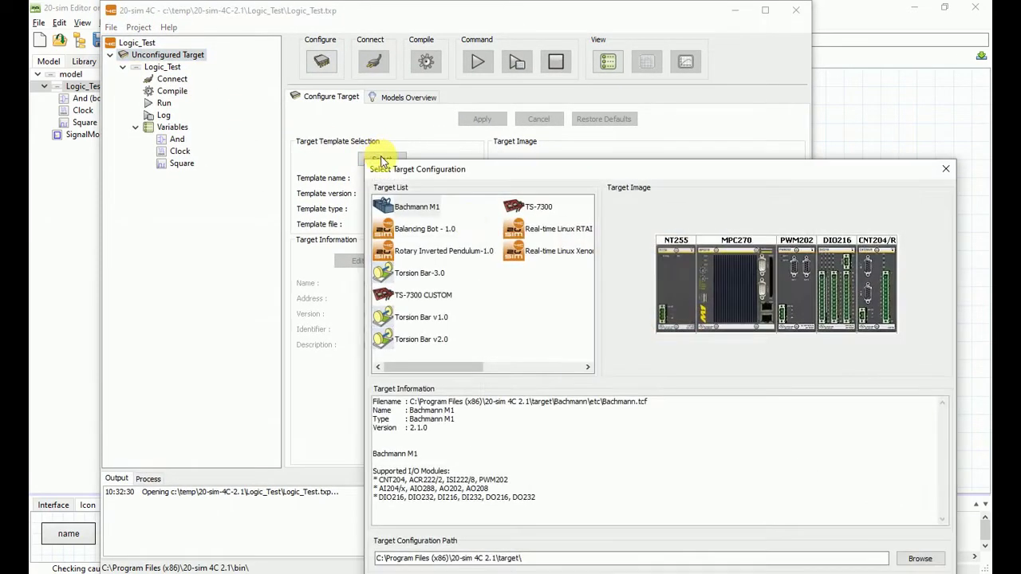
{"action": "left_click", "coordinate": [426, 226]}
{"action": "left_click_drag", "start_coordinate": [618, 171], "coordinate": [493, 75]}
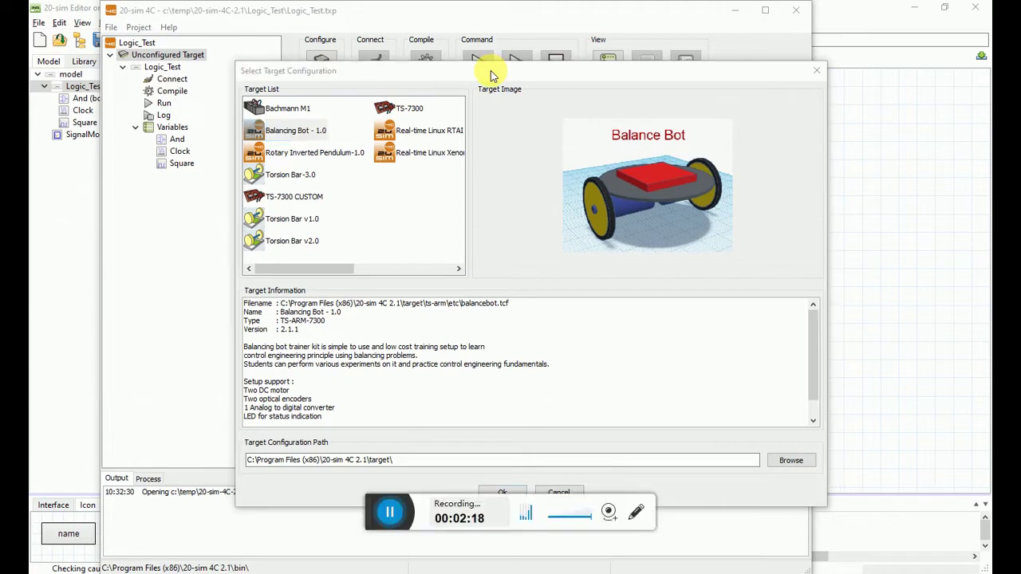
{"action": "left_click", "coordinate": [609, 512]}
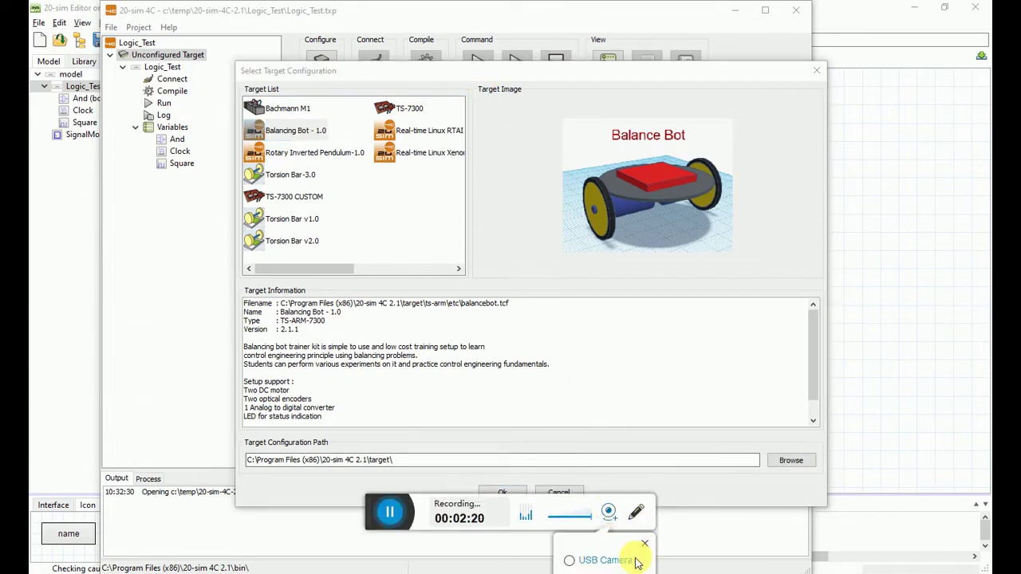
{"action": "left_click", "coordinate": [631, 558]}
{"action": "left_click_drag", "start_coordinate": [862, 571], "coordinate": [674, 391]}
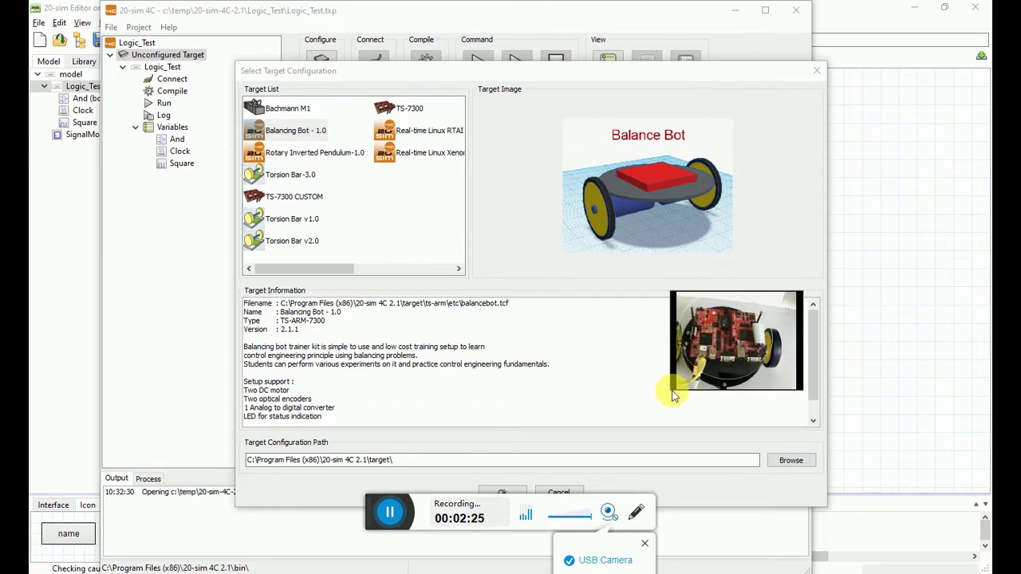
{"action": "left_click_drag", "start_coordinate": [676, 395], "coordinate": [470, 447]}
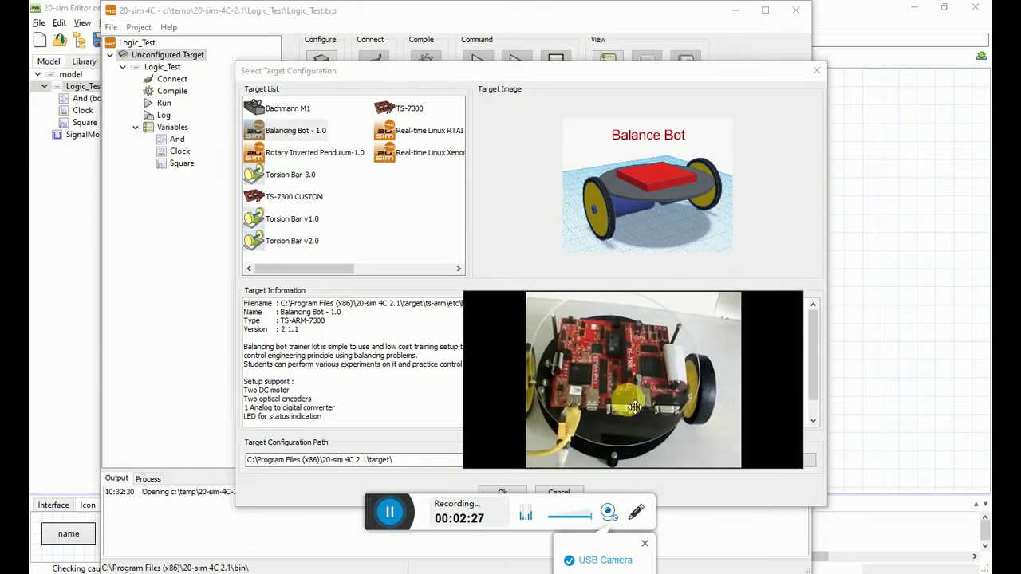
{"action": "left_click_drag", "start_coordinate": [750, 319], "coordinate": [893, 262]}
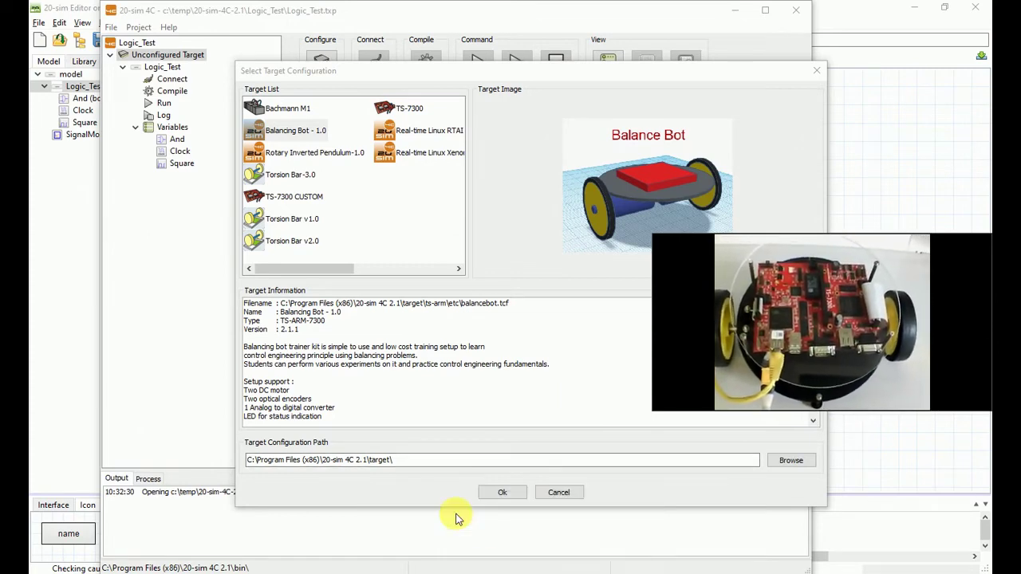
Confirm the chosen target template, stop discovery to use the discovered board, and apply the target configuration
{"action": "left_click", "coordinate": [506, 493]}
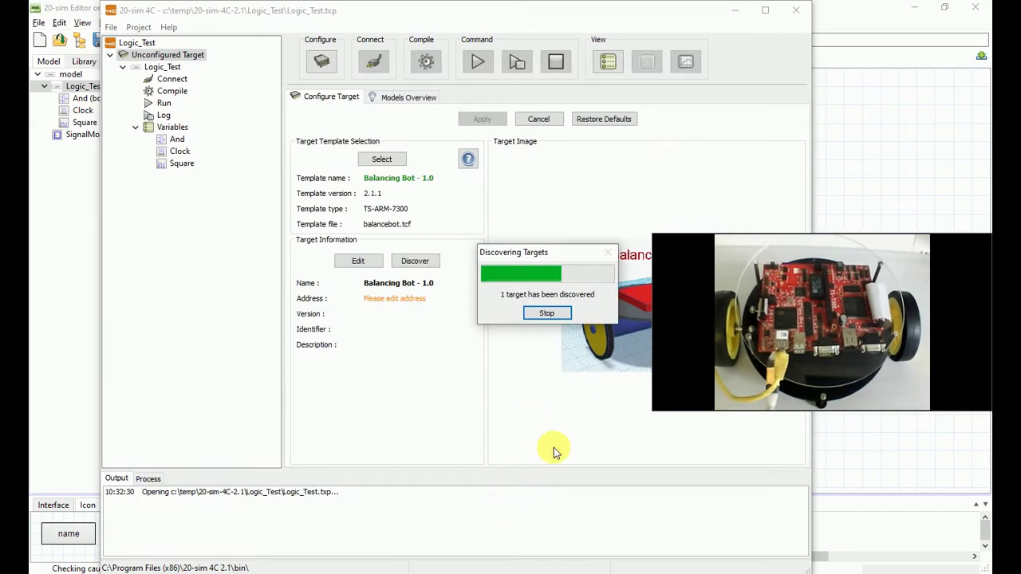
{"action": "left_click", "coordinate": [547, 314]}
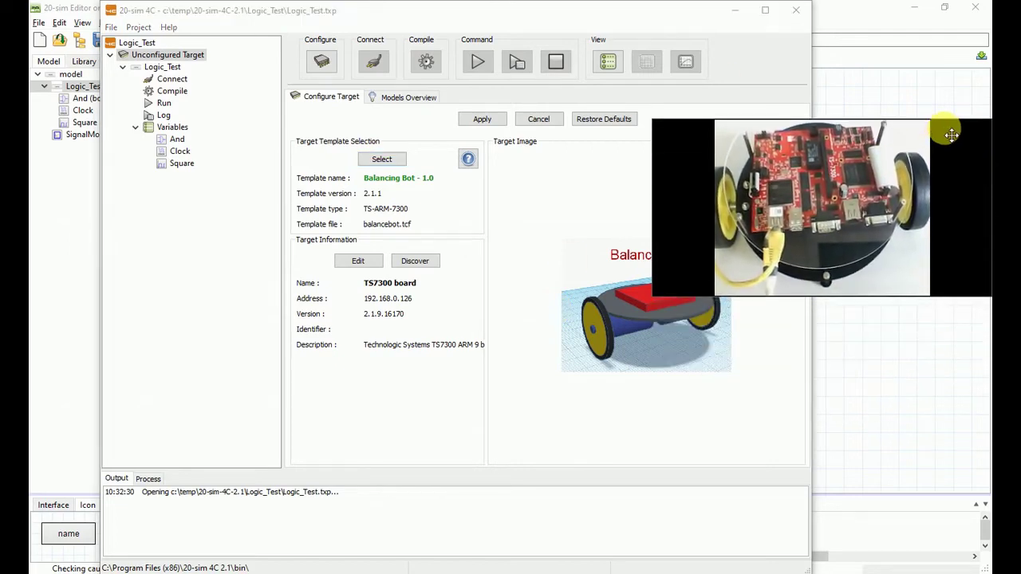
{"action": "left_click_drag", "start_coordinate": [682, 7], "coordinate": [611, 6]}
{"action": "left_click", "coordinate": [420, 119]}
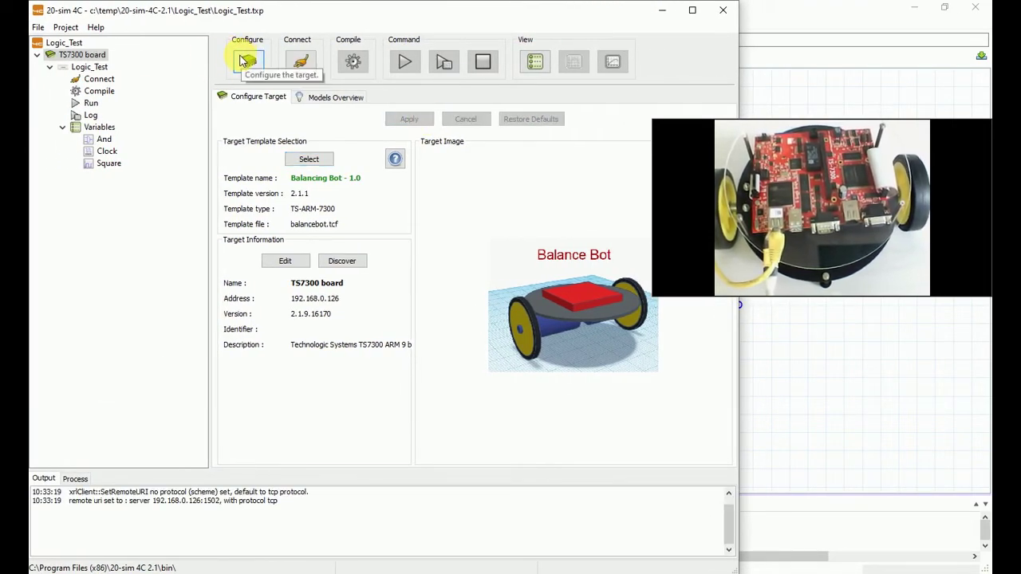
Connect the LED_R model output to the Red LED port of the target's LED component
{"action": "left_click", "coordinate": [305, 63]}
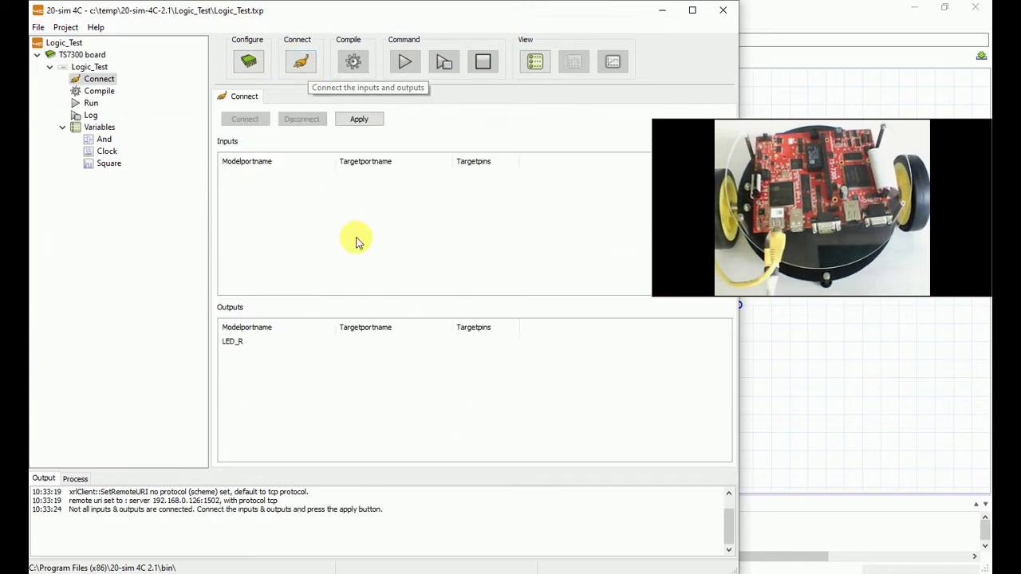
{"action": "left_click", "coordinate": [235, 341]}
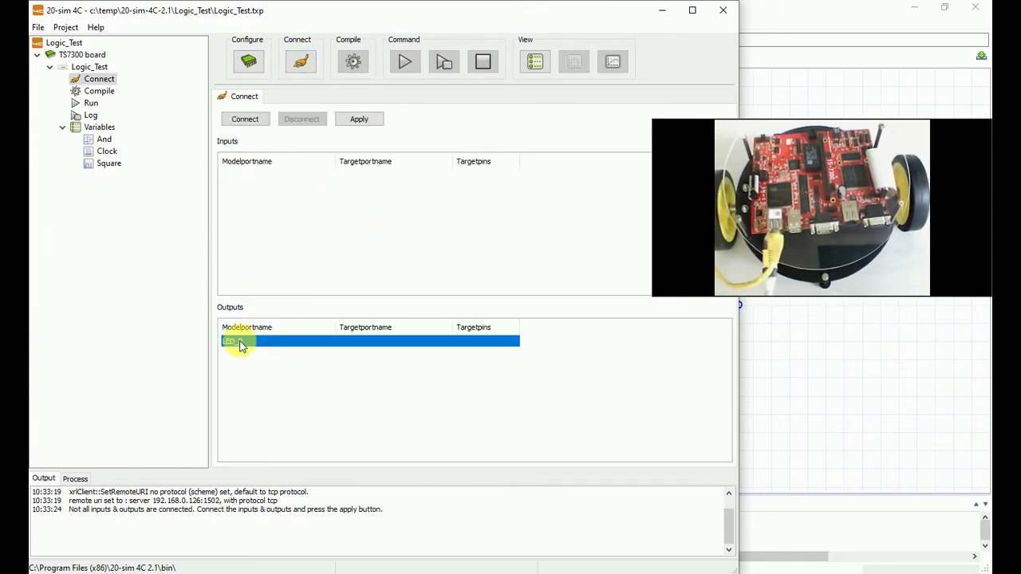
{"action": "double_click", "coordinate": [240, 343]}
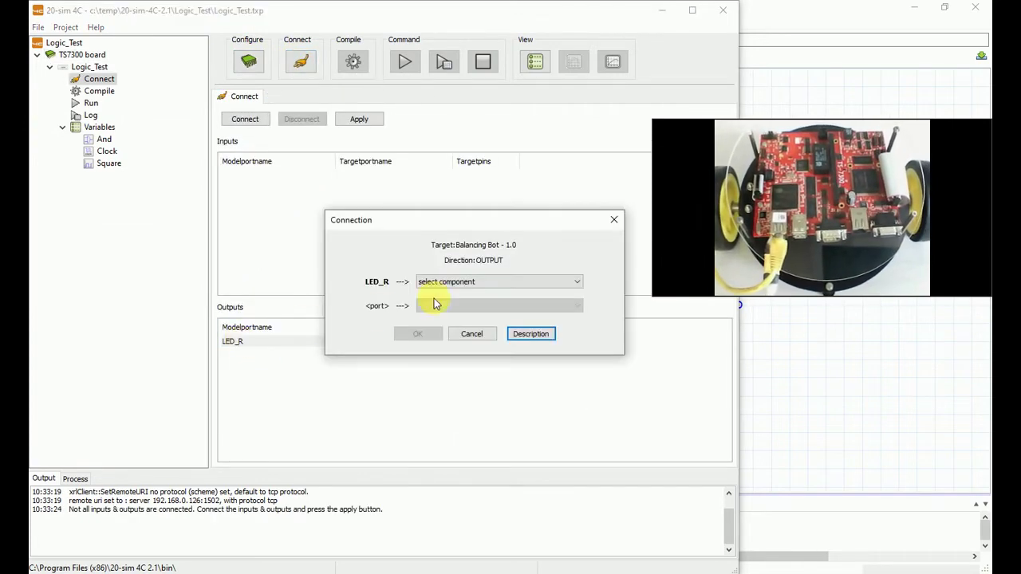
{"action": "left_click", "coordinate": [435, 281]}
{"action": "left_click", "coordinate": [449, 312]}
{"action": "left_click", "coordinate": [447, 307]}
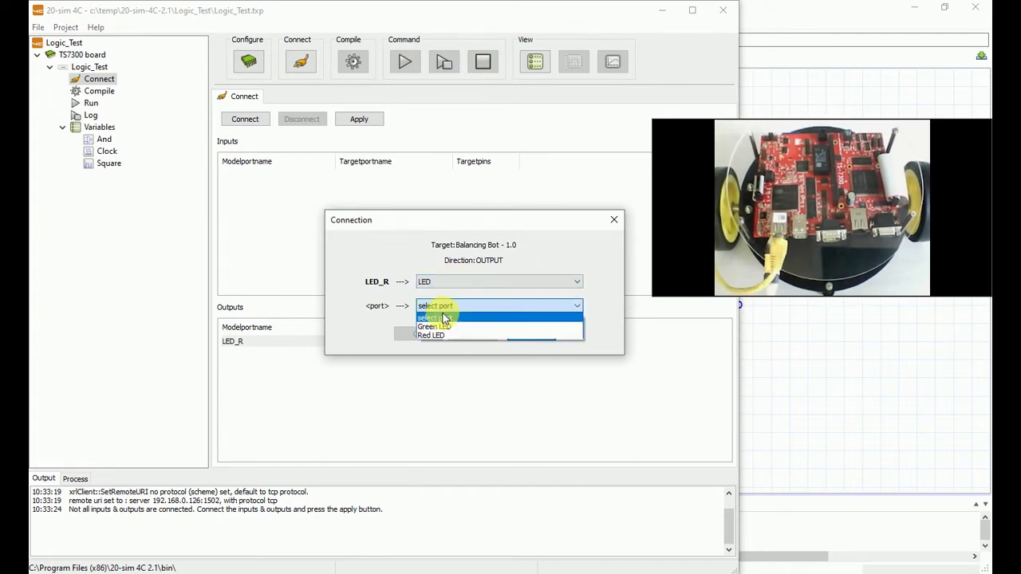
{"action": "left_click", "coordinate": [431, 336]}
{"action": "left_click", "coordinate": [419, 335]}
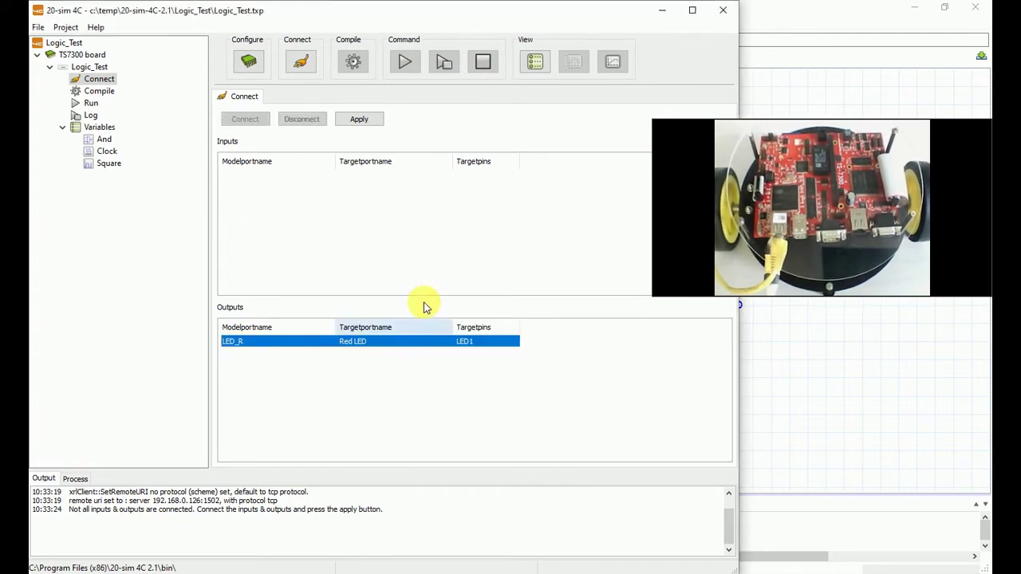
Apply the LED_R port connection and compile the Logic_Test code for the TS7300 board
{"action": "left_click", "coordinate": [363, 120]}
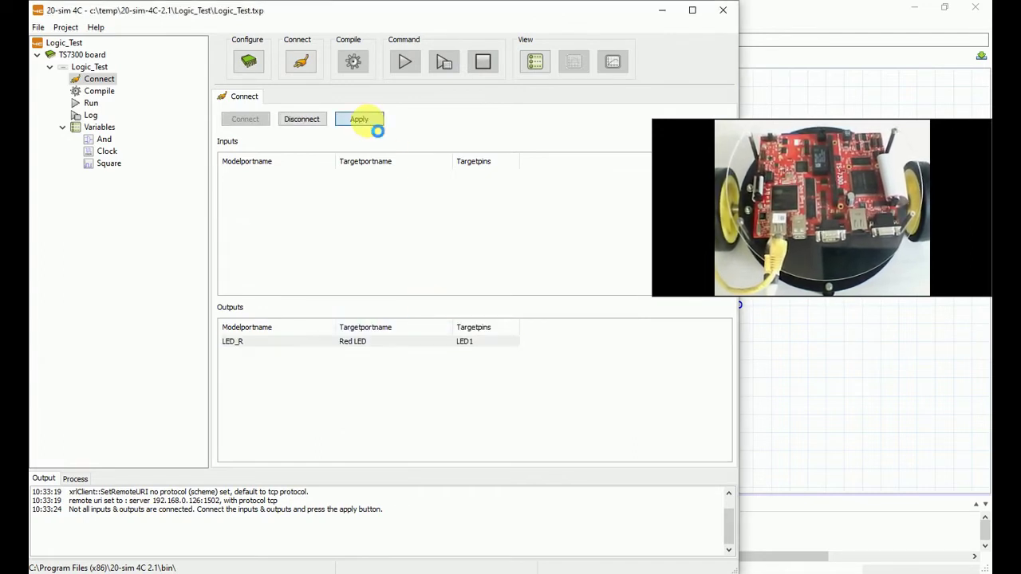
{"action": "left_click", "coordinate": [353, 64]}
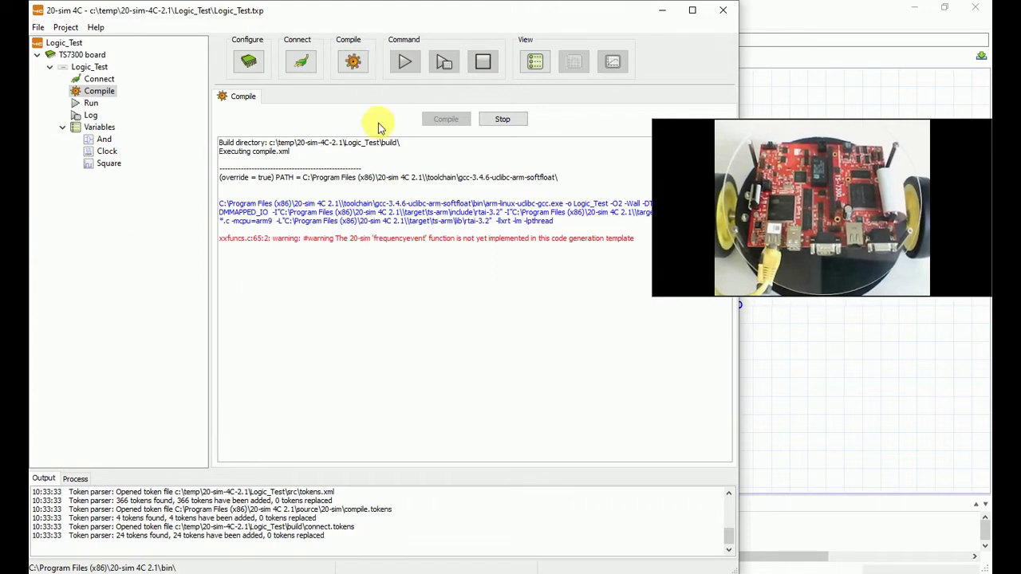
Apply the run configuration with a finish time of 20 s and start the Logic_Test model on the board
{"action": "left_click", "coordinate": [417, 65]}
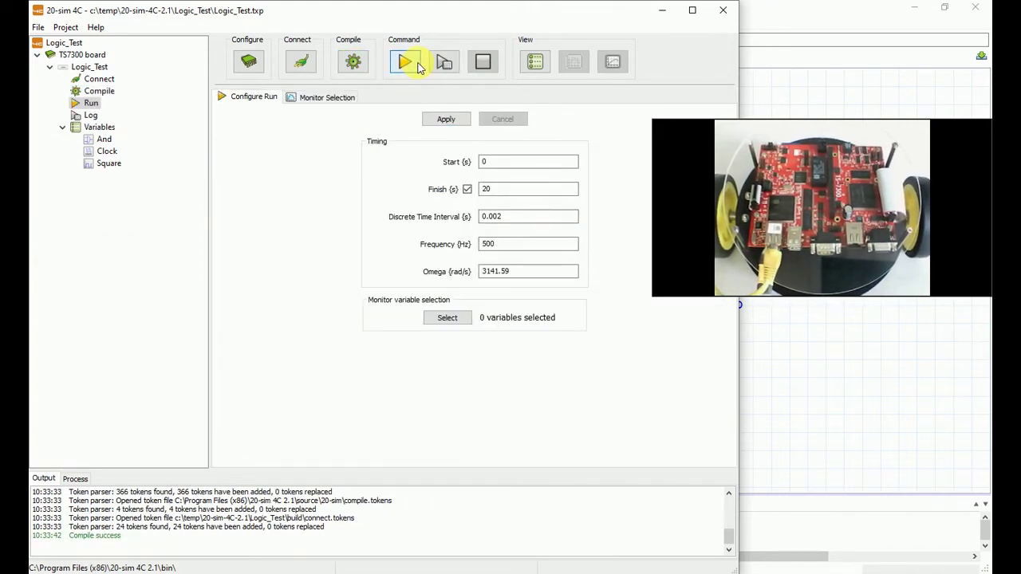
{"action": "double_click", "coordinate": [504, 193]}
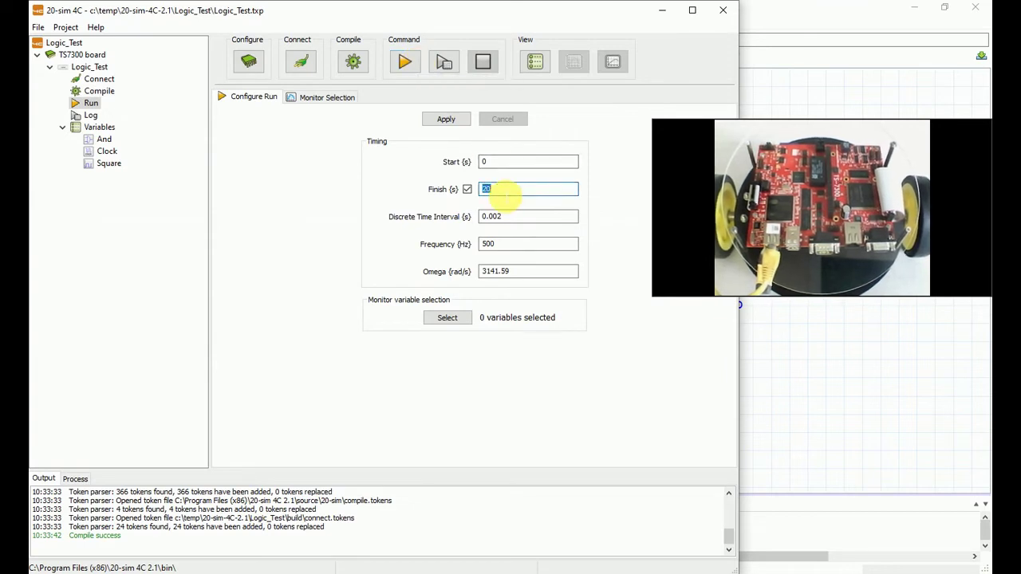
{"action": "left_click", "coordinate": [447, 118]}
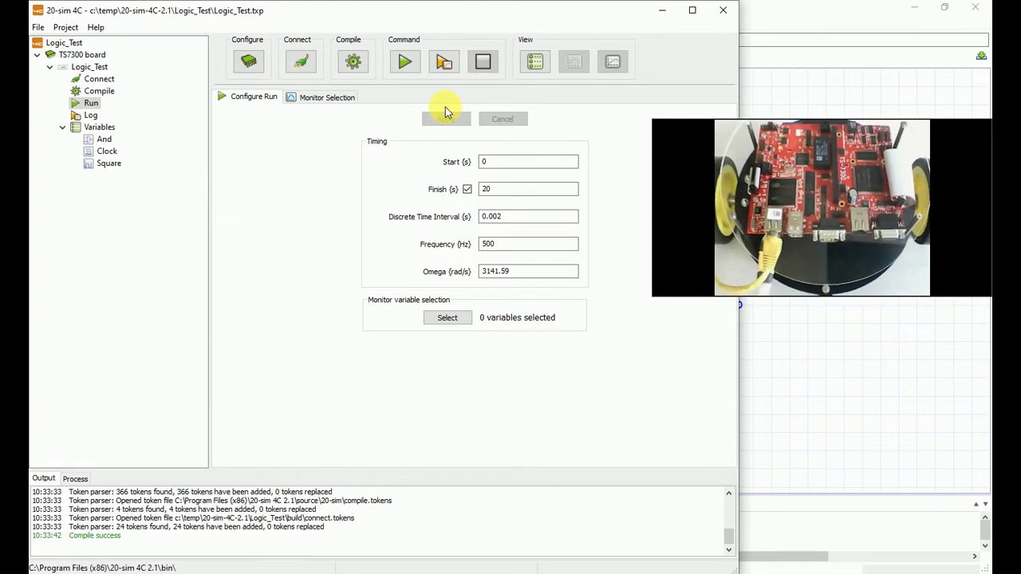
{"action": "left_click", "coordinate": [408, 64]}
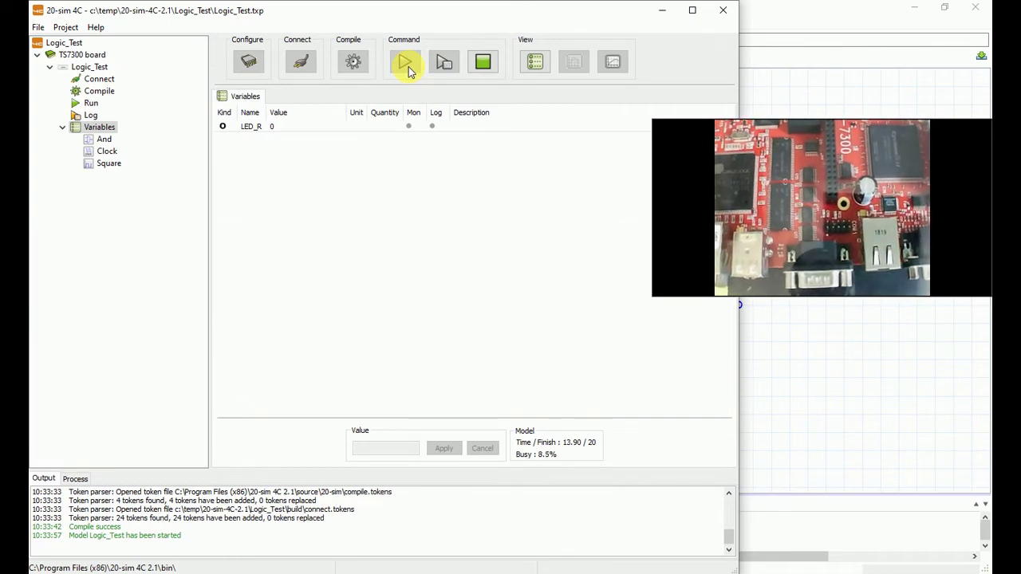
Run the Logic_Test model on the board once more and stop it before the finish time
{"action": "left_click_drag", "start_coordinate": [811, 224], "coordinate": [519, 276]}
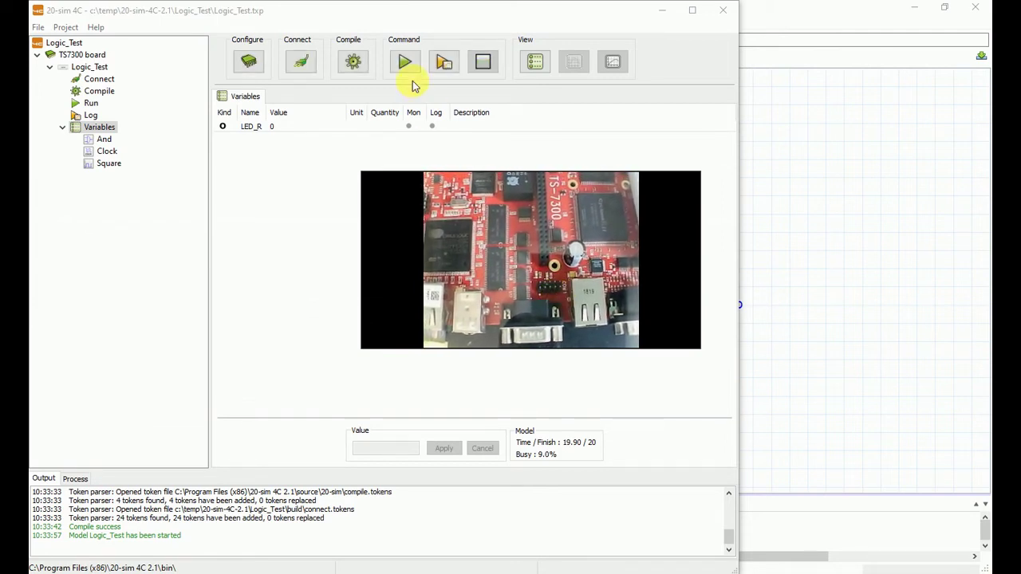
{"action": "left_click", "coordinate": [406, 61]}
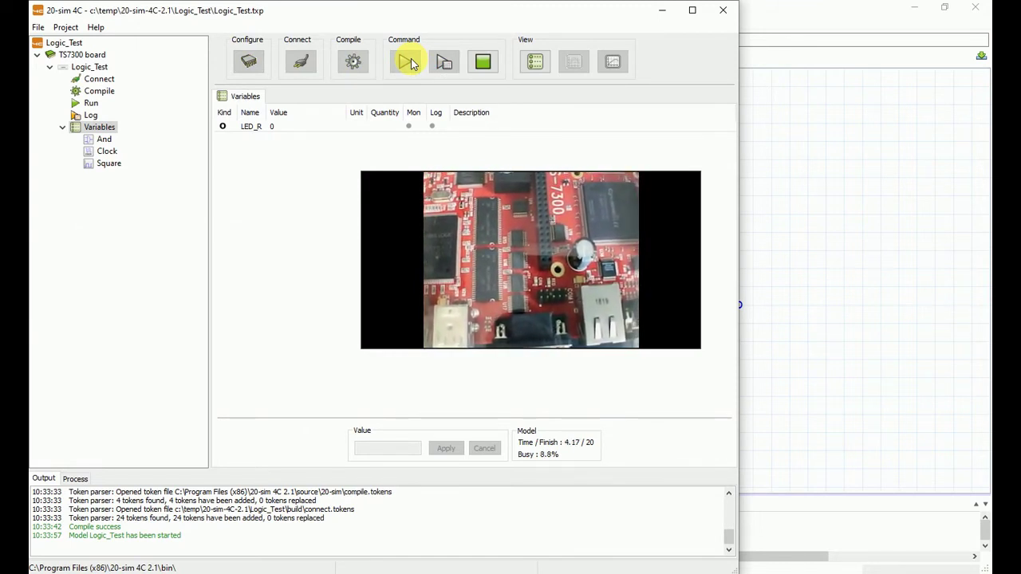
{"action": "left_click", "coordinate": [483, 63]}
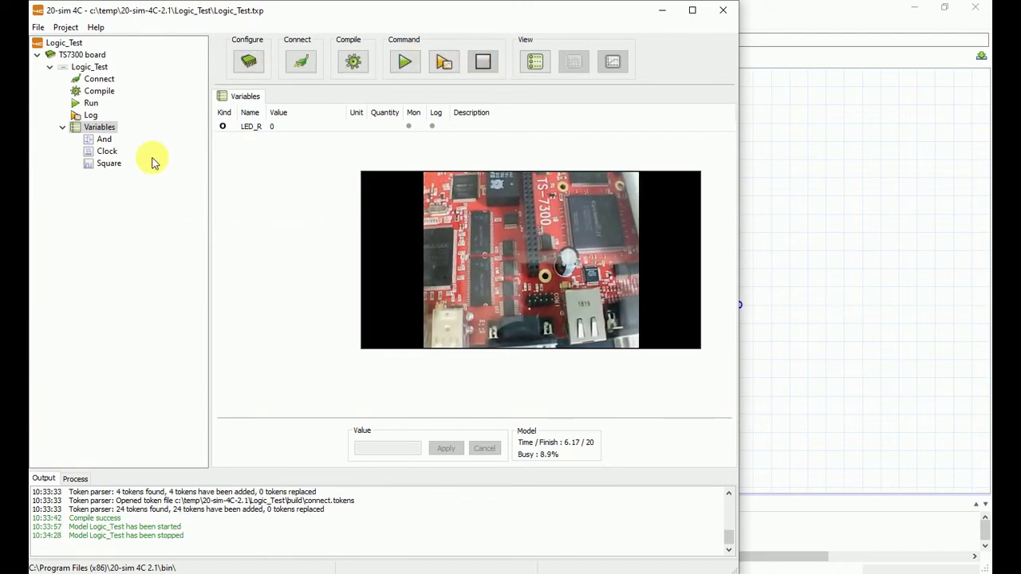
Set the omega parameter of the Square submodel to 30 rad/s and test the model on the board, stopping it early
{"action": "left_click", "coordinate": [103, 139]}
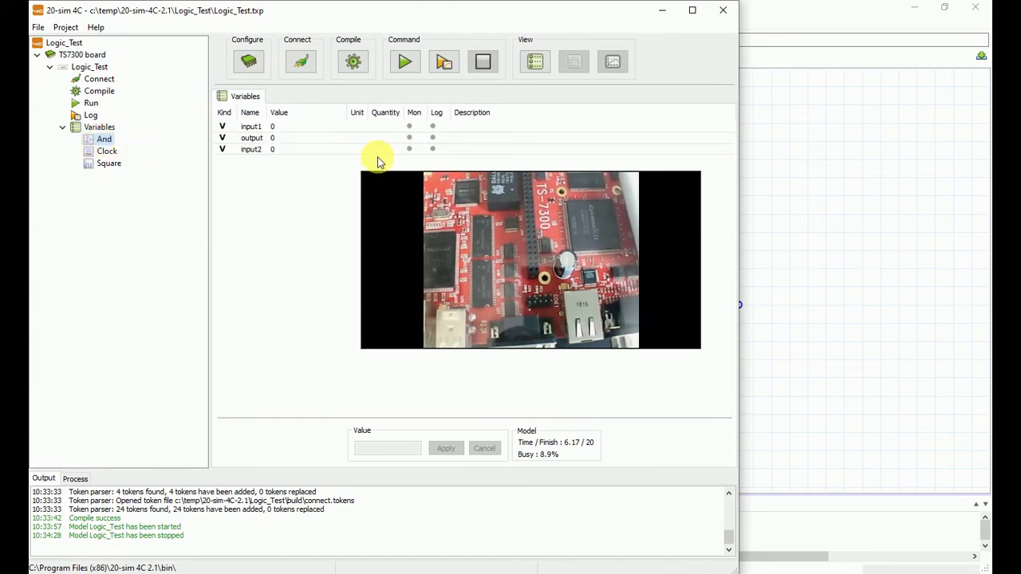
{"action": "left_click", "coordinate": [121, 163]}
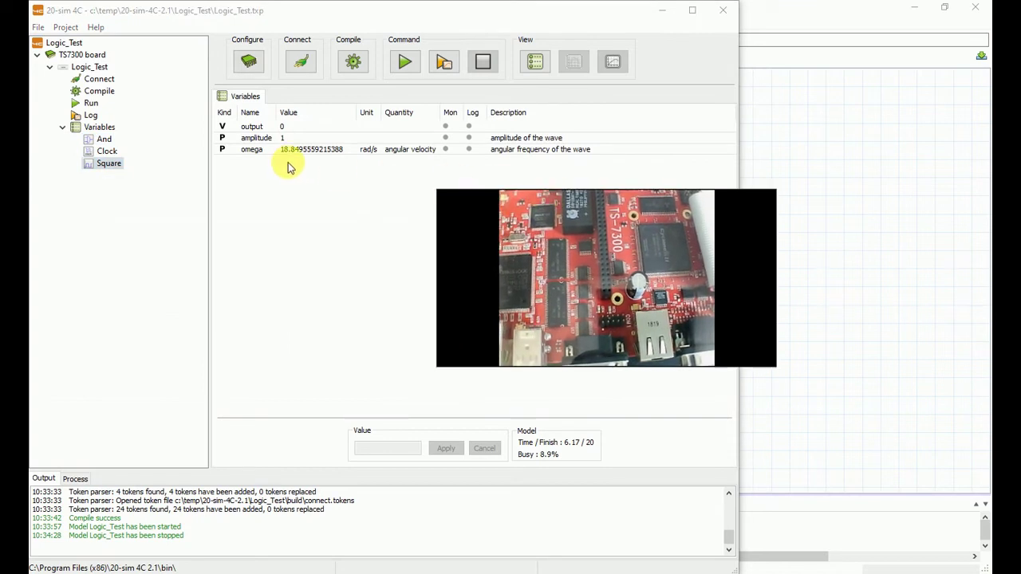
{"action": "left_click", "coordinate": [300, 149]}
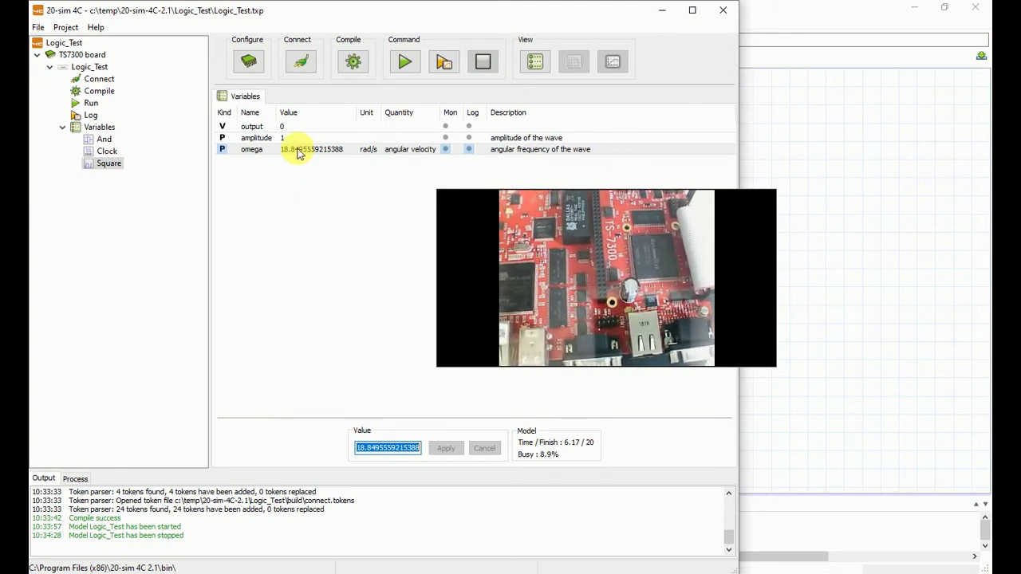
{"action": "type", "text": "30"}
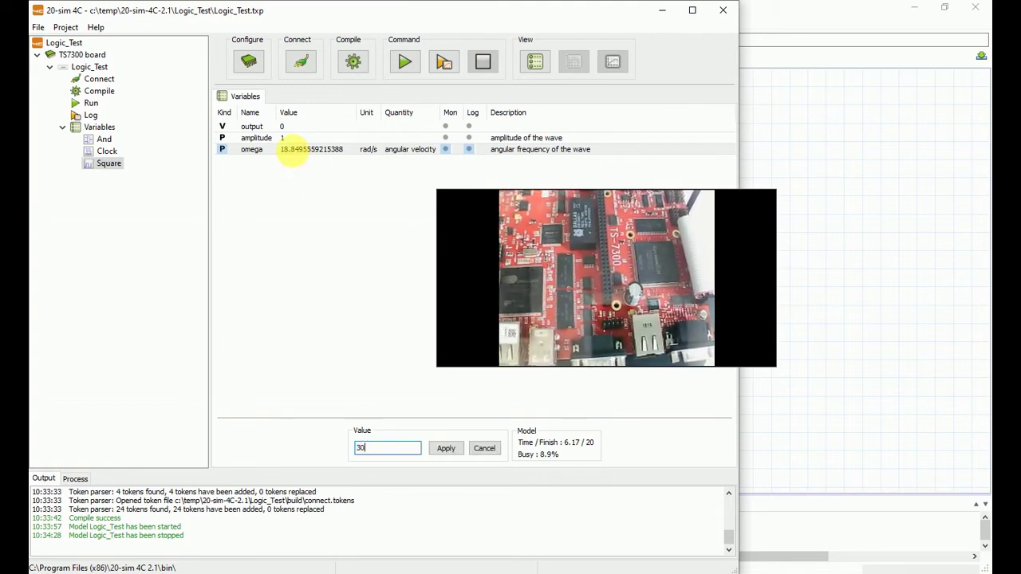
{"action": "left_click", "coordinate": [460, 453]}
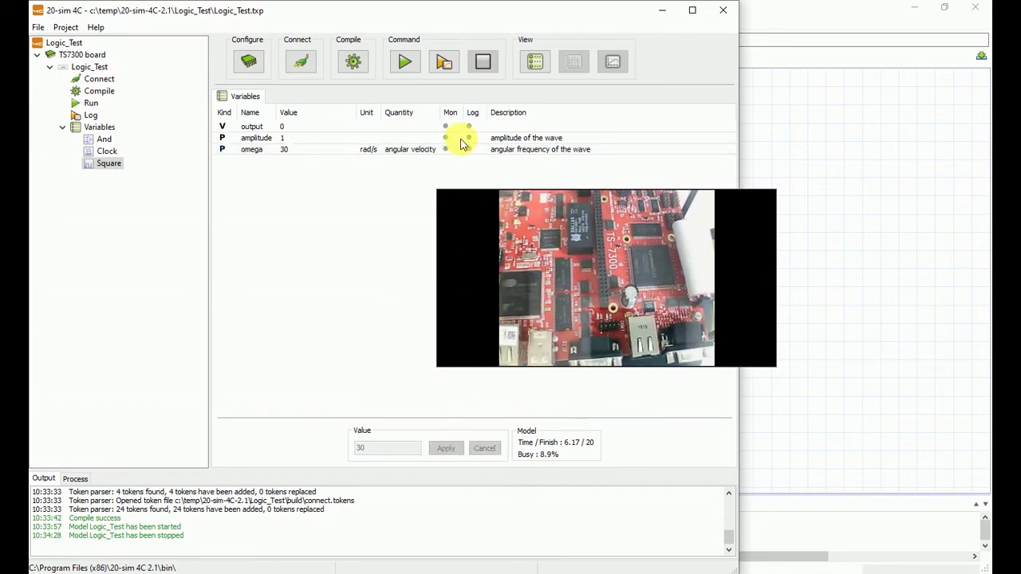
{"action": "left_click", "coordinate": [407, 64]}
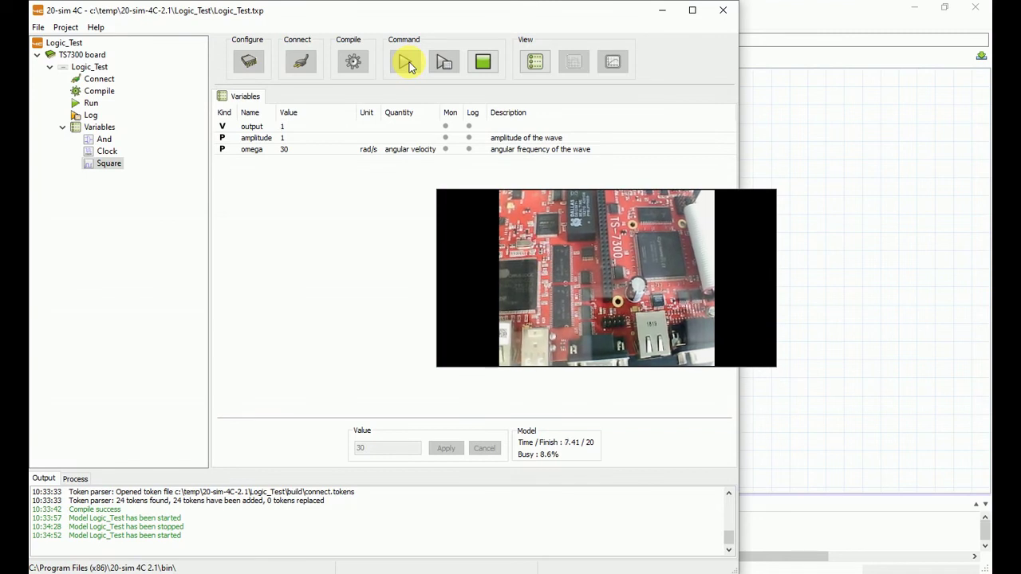
{"action": "left_click", "coordinate": [483, 64]}
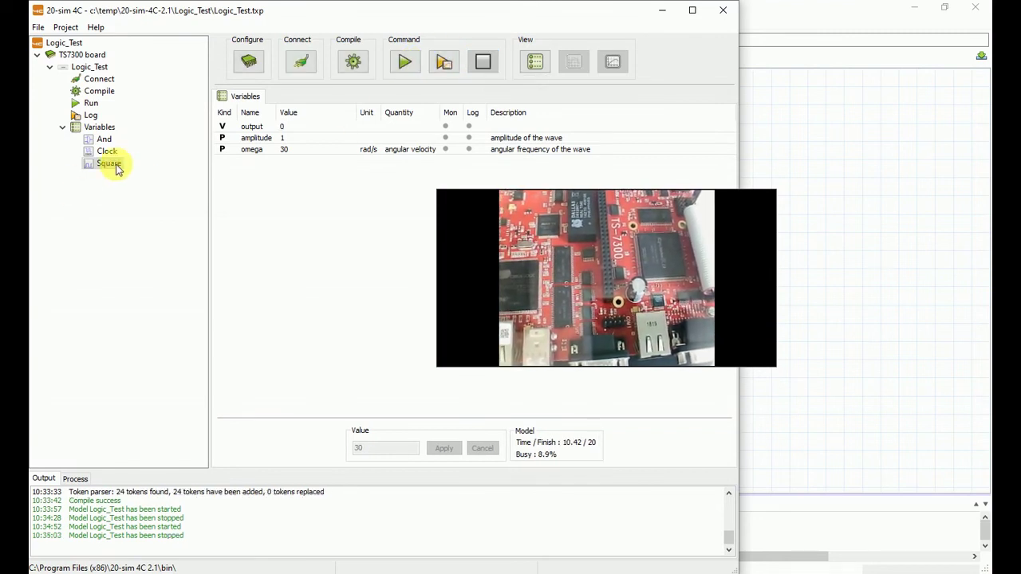
Set the Square submodel's omega to 60 rad/s and run the model on the board with the new frequency
{"action": "left_click", "coordinate": [245, 153]}
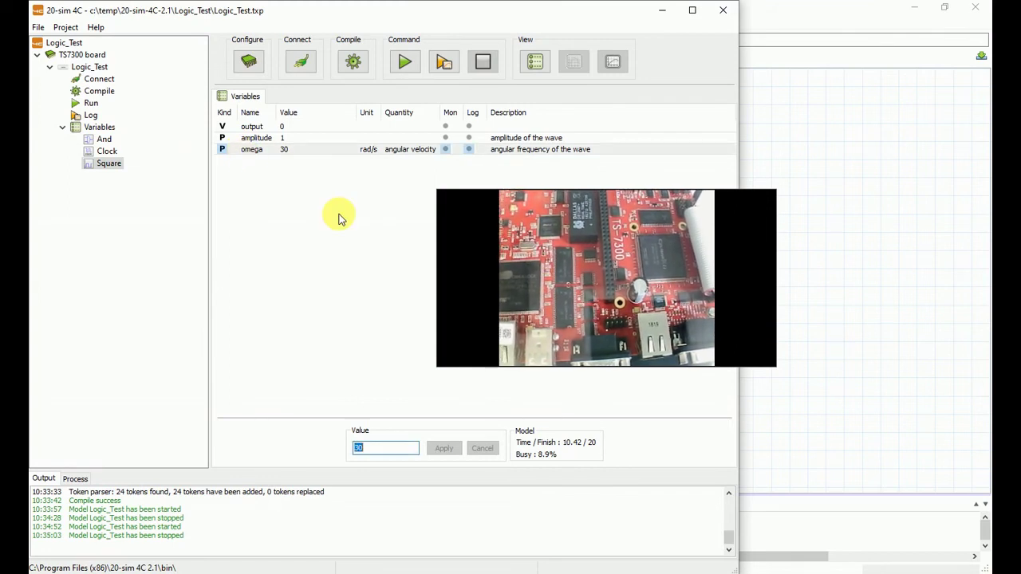
{"action": "type", "text": "60"}
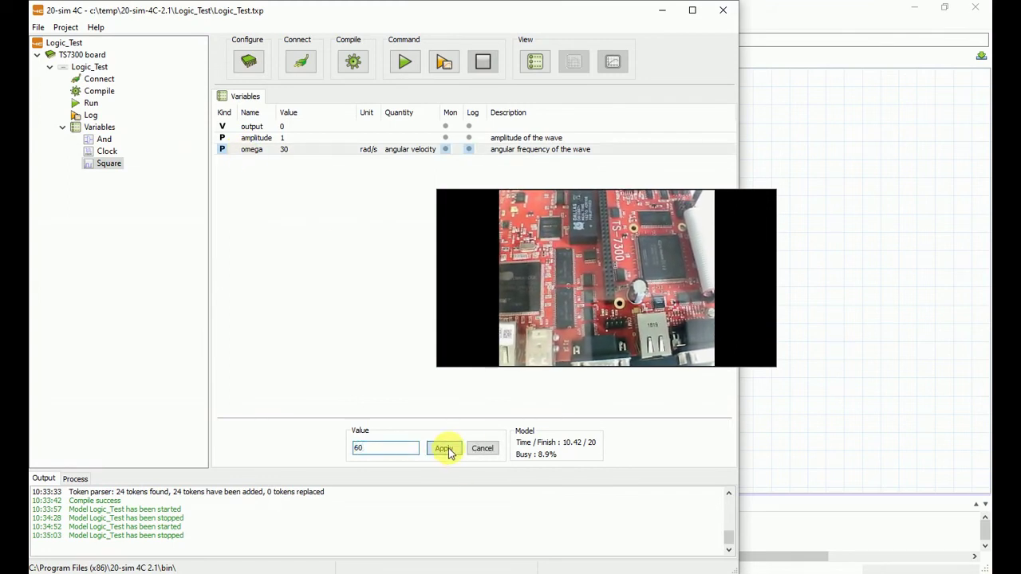
{"action": "left_click", "coordinate": [449, 453]}
{"action": "left_click", "coordinate": [407, 66]}
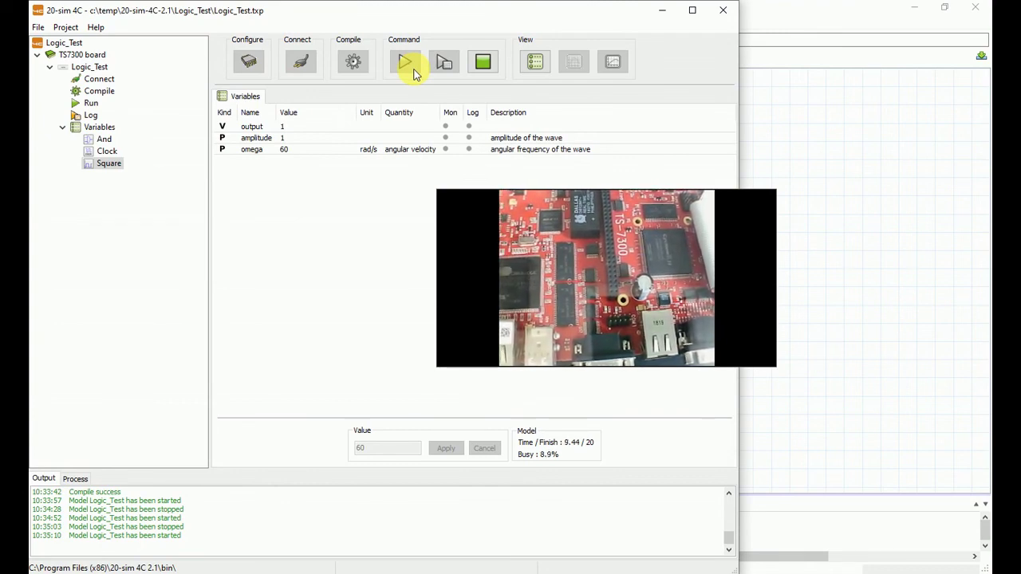
{"action": "left_click", "coordinate": [411, 69]}
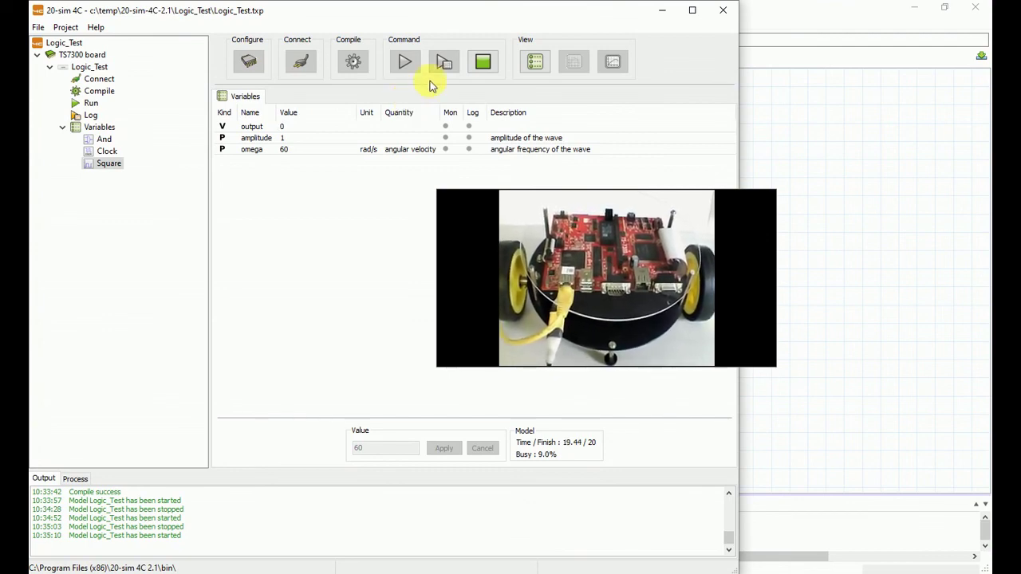
{"action": "left_click", "coordinate": [484, 65]}
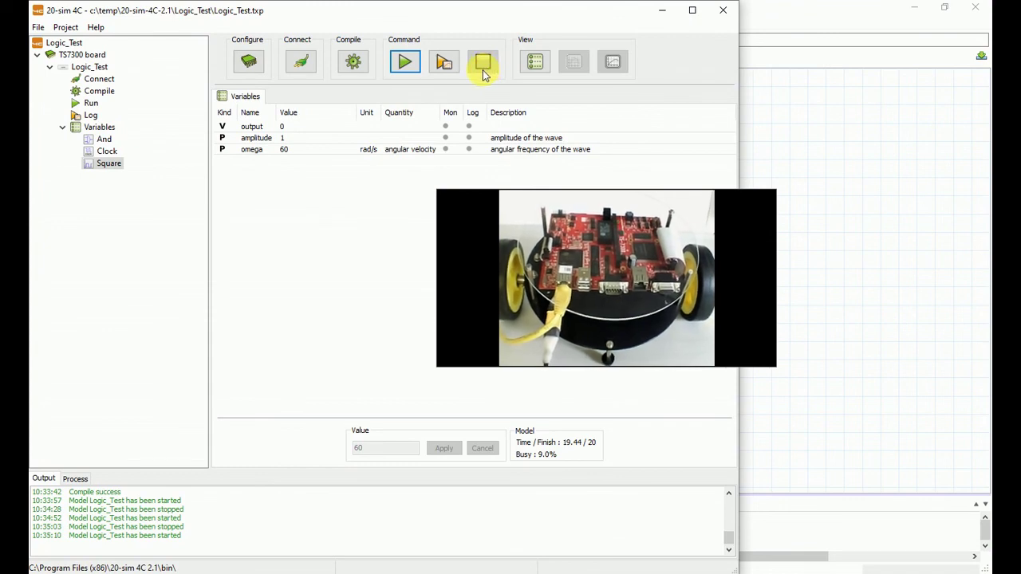